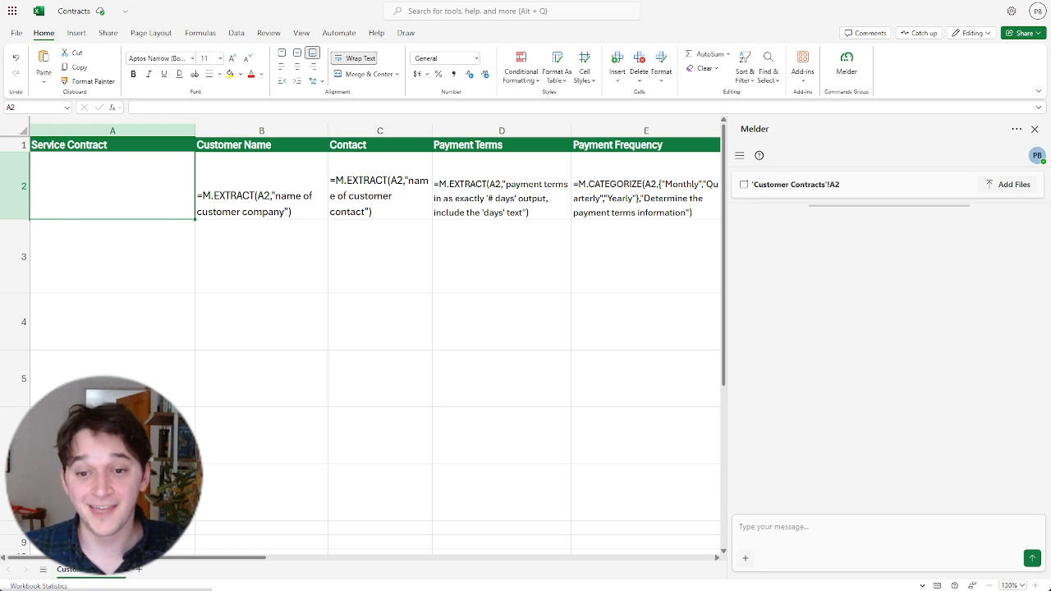
Add the six selected customer contract PDFs to the Service Contract column, starting at cell A2.
{"action": "left_click", "coordinate": [400, 362]}
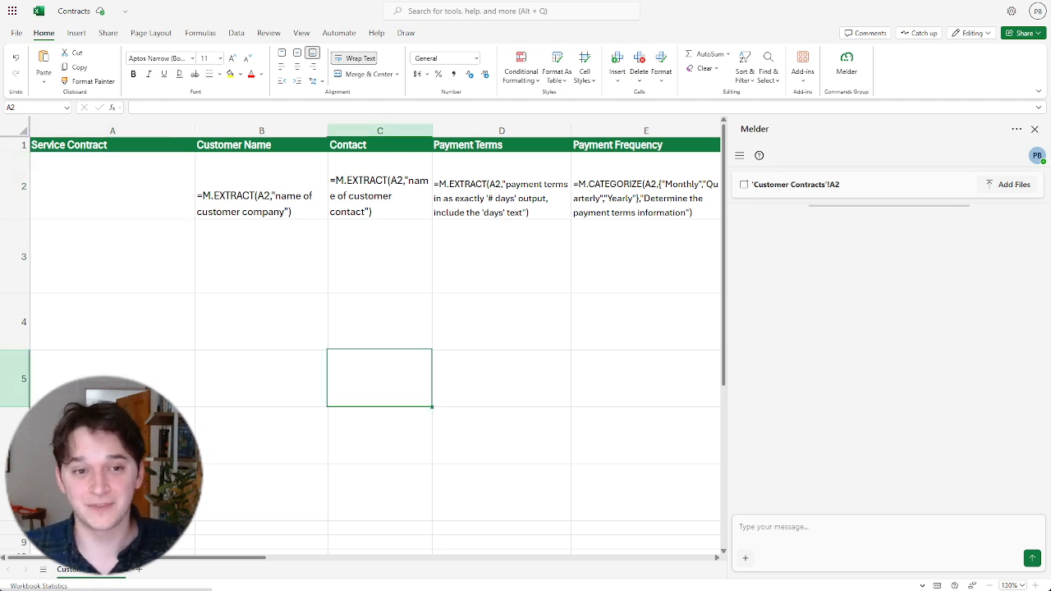
{"action": "left_click", "coordinate": [146, 188]}
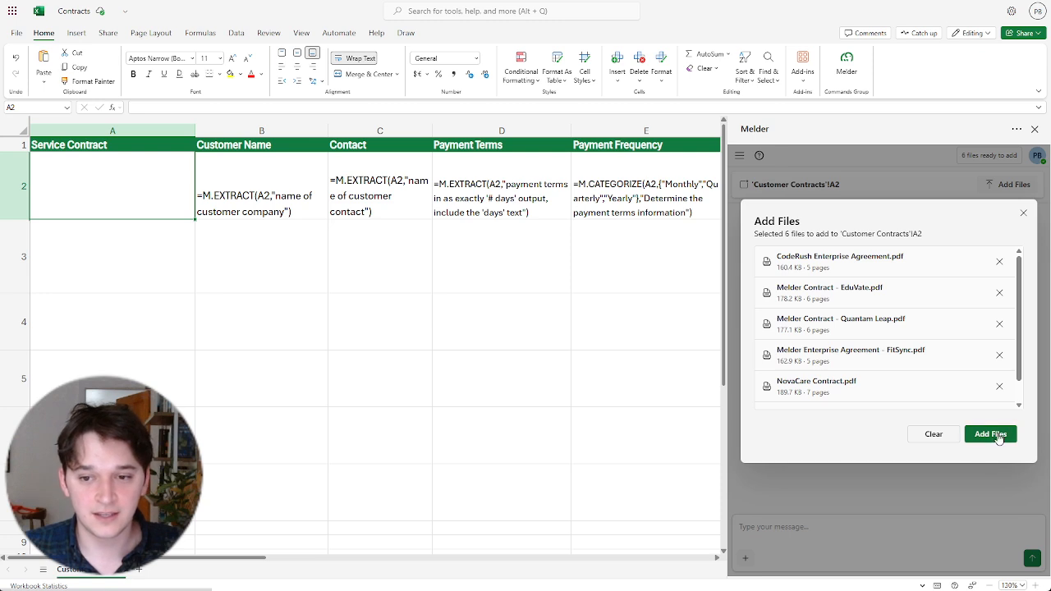
{"action": "left_click", "coordinate": [997, 437]}
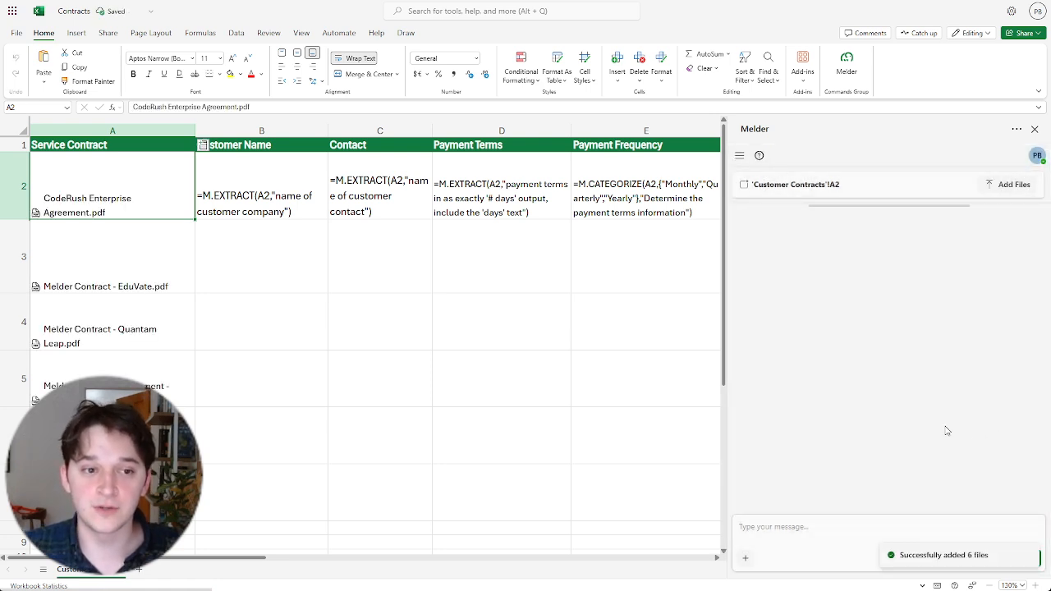
Preview the CodeRush Enterprise Agreement PDF from cell A2 in an enlarged pane and skim its opening sections.
{"action": "left_click", "coordinate": [221, 274]}
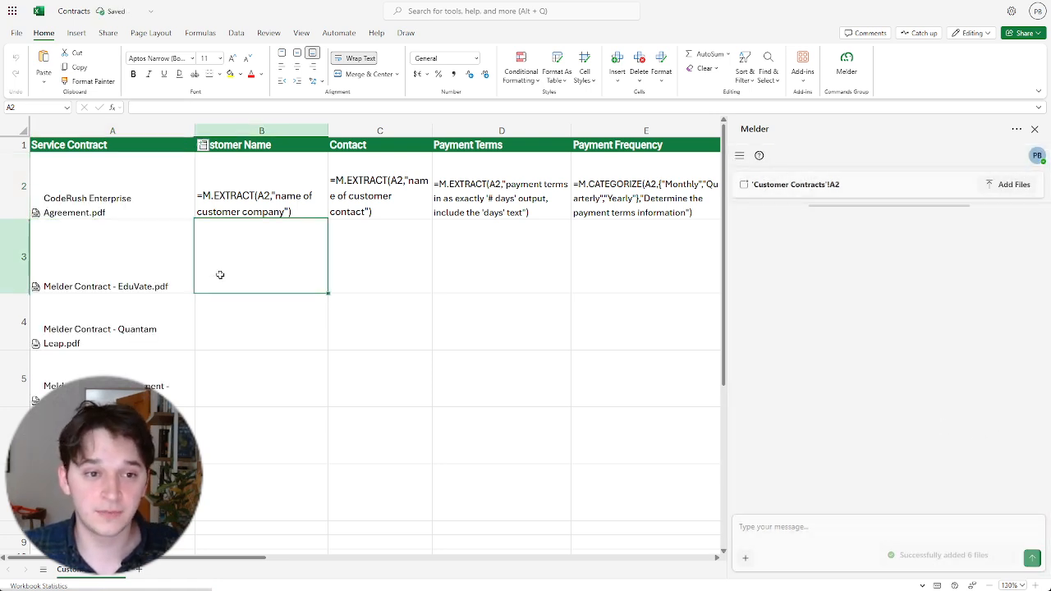
{"action": "left_click", "coordinate": [134, 205]}
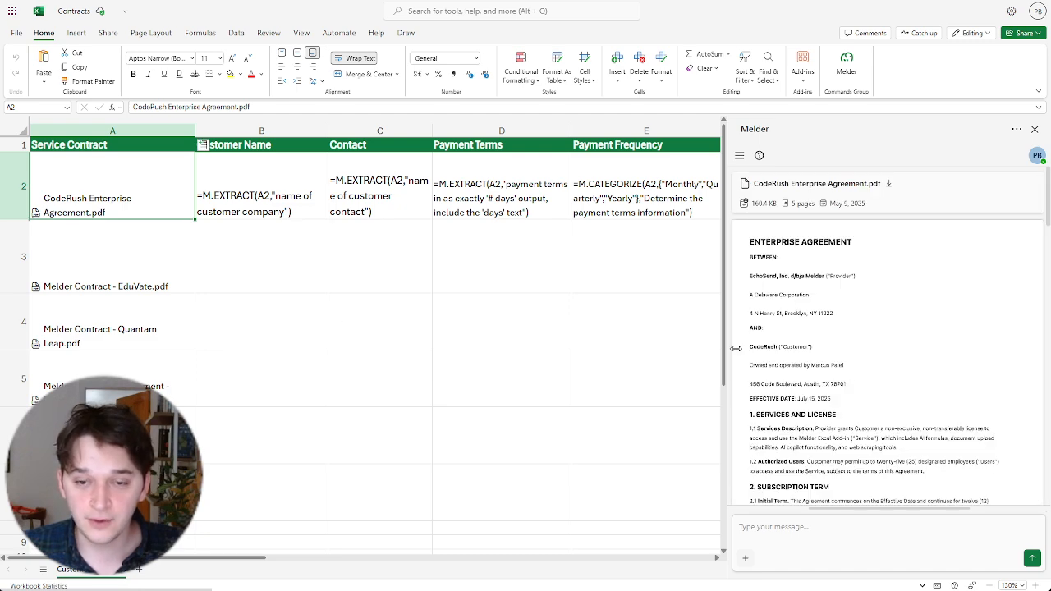
{"action": "left_click_drag", "start_coordinate": [735, 348], "coordinate": [648, 348]}
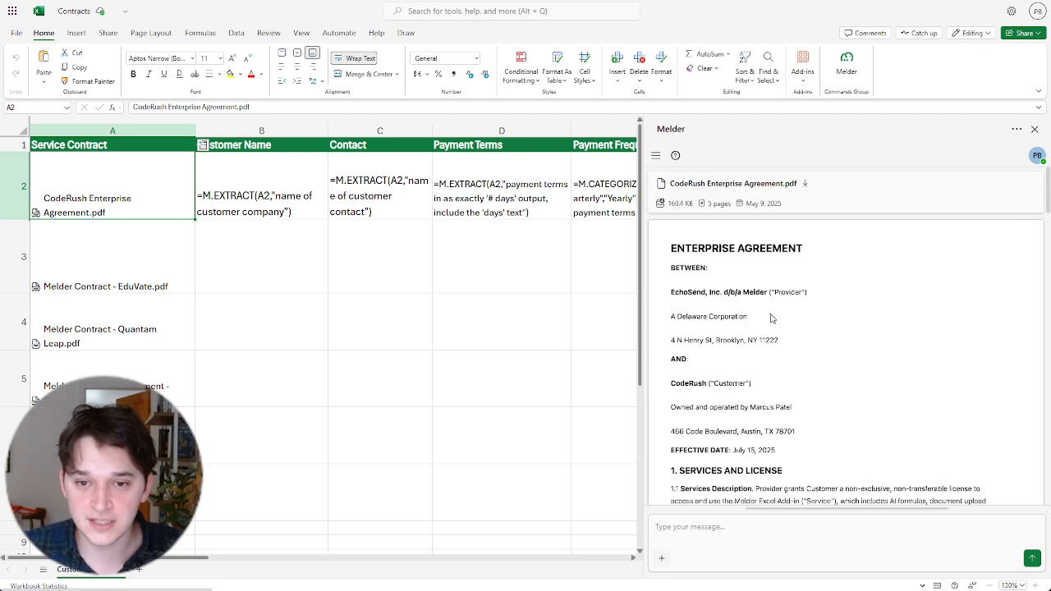
{"action": "scroll", "coordinate": [812, 345], "scroll_direction": "down", "scroll_amount": 5}
{"action": "scroll", "coordinate": [820, 361], "scroll_direction": "up", "scroll_amount": 10}
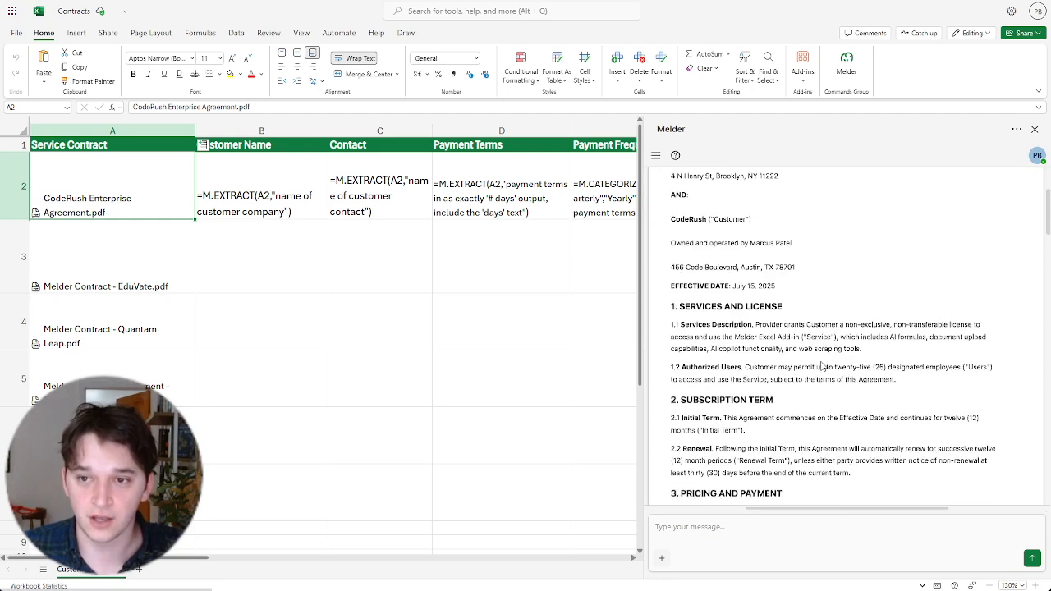
{"action": "left_click_drag", "start_coordinate": [648, 287], "coordinate": [722, 288]}
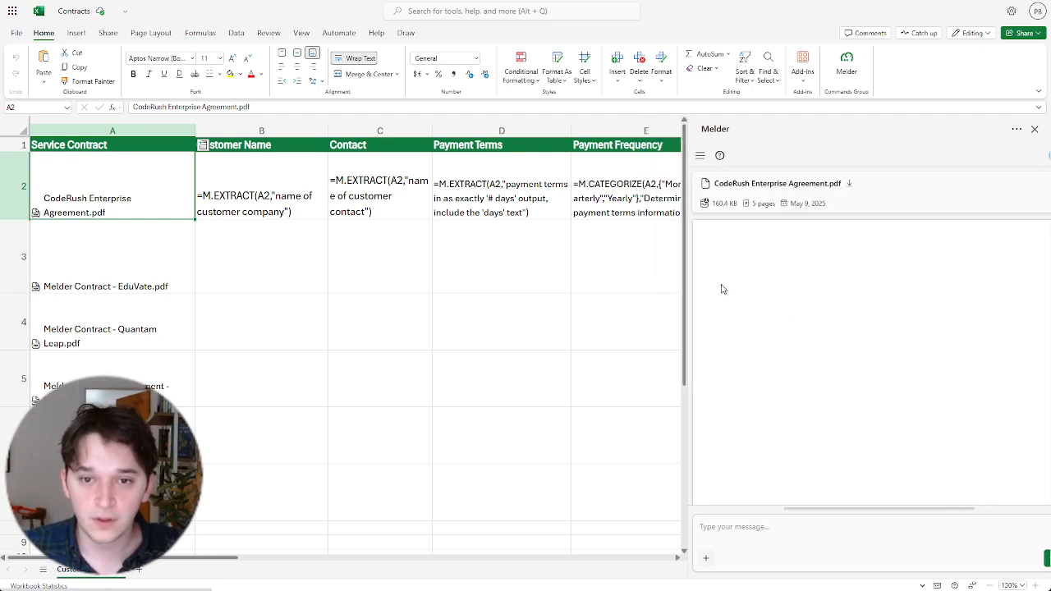
Convert the text in B2 into the live formula =M.EXTRACT(A2,"name of customer company") and view its source citation.
{"action": "left_click", "coordinate": [274, 255]}
{"action": "left_click", "coordinate": [284, 195]}
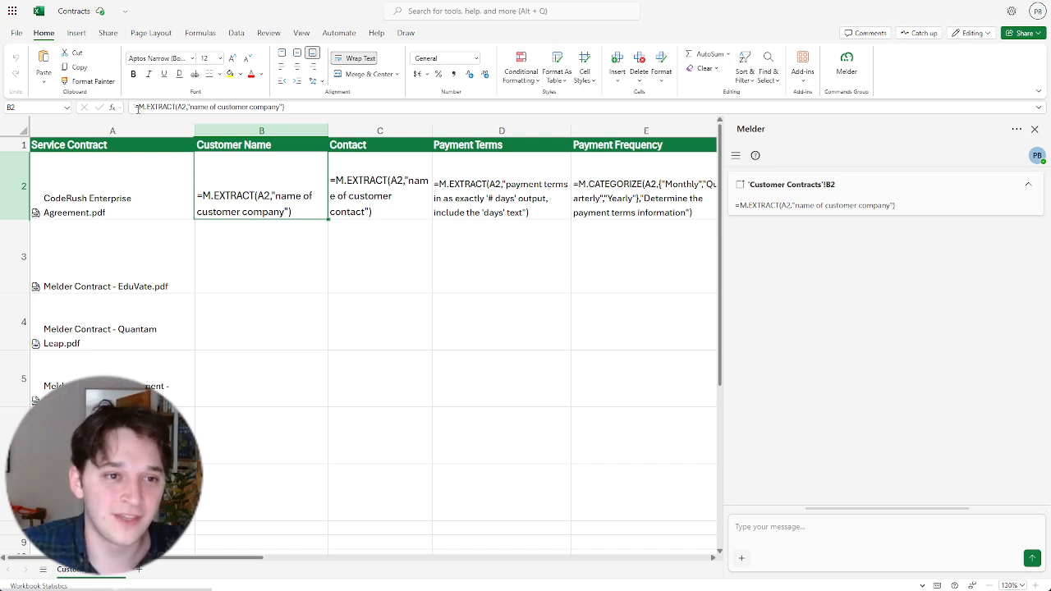
{"action": "left_click", "coordinate": [134, 107]}
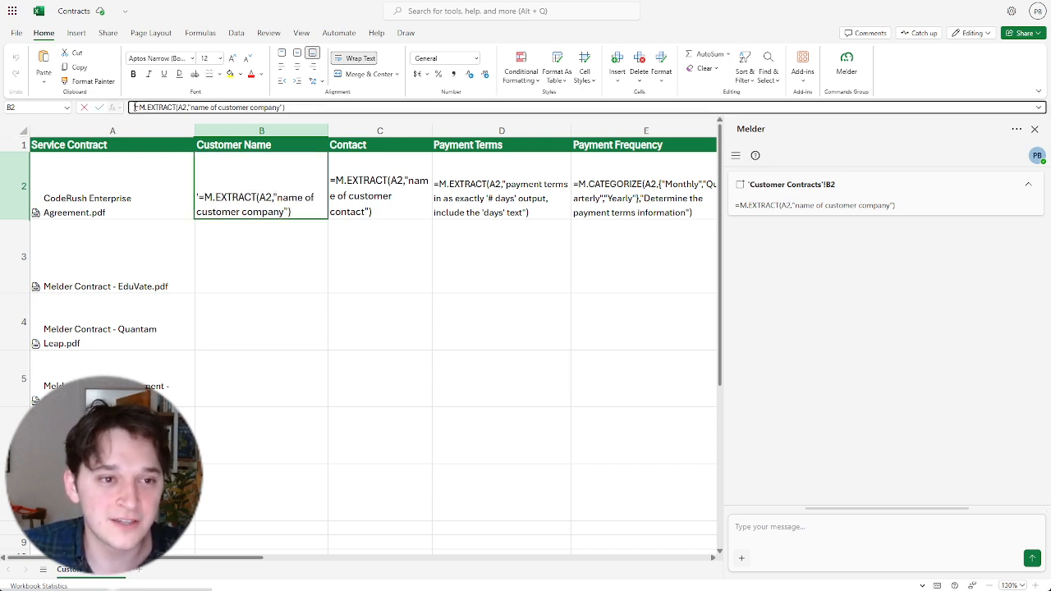
{"action": "key", "text": "Return"}
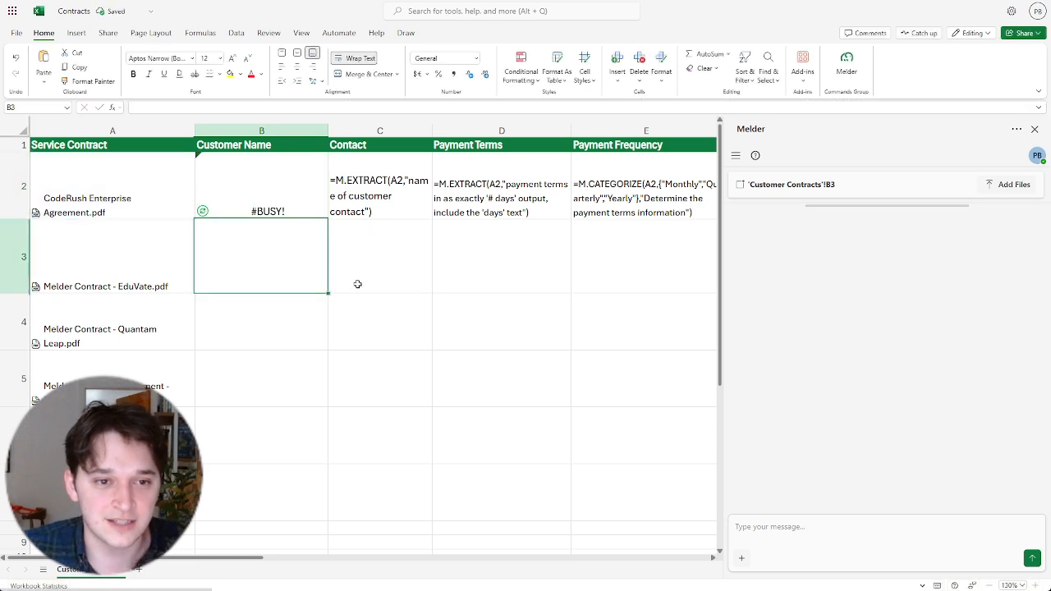
{"action": "left_click", "coordinate": [280, 202]}
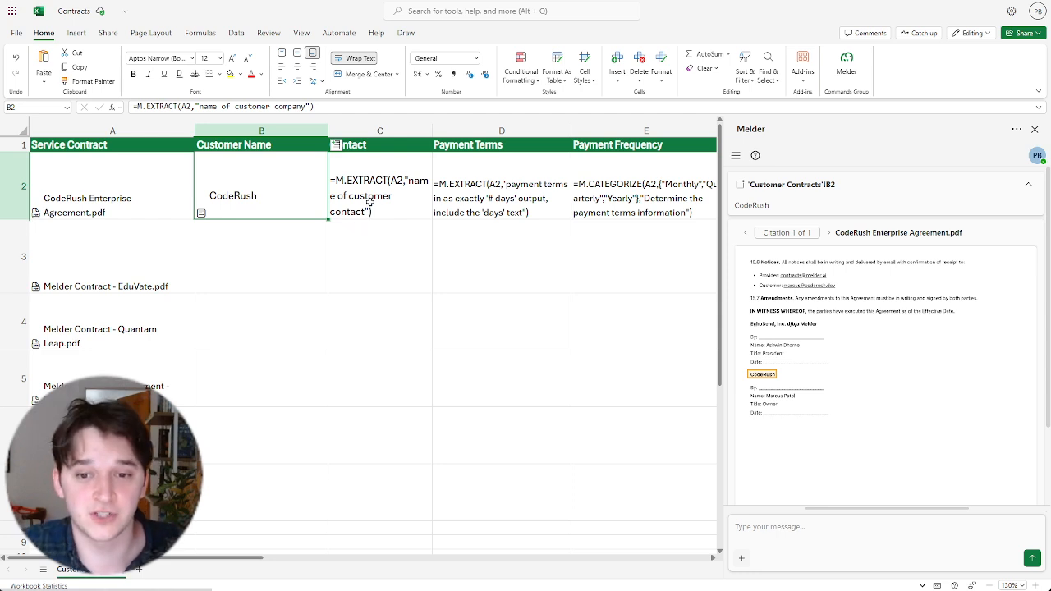
Convert the text in C2 into the live formula =M.EXTRACT(A2,"name of customer contact").
{"action": "left_click", "coordinate": [370, 202]}
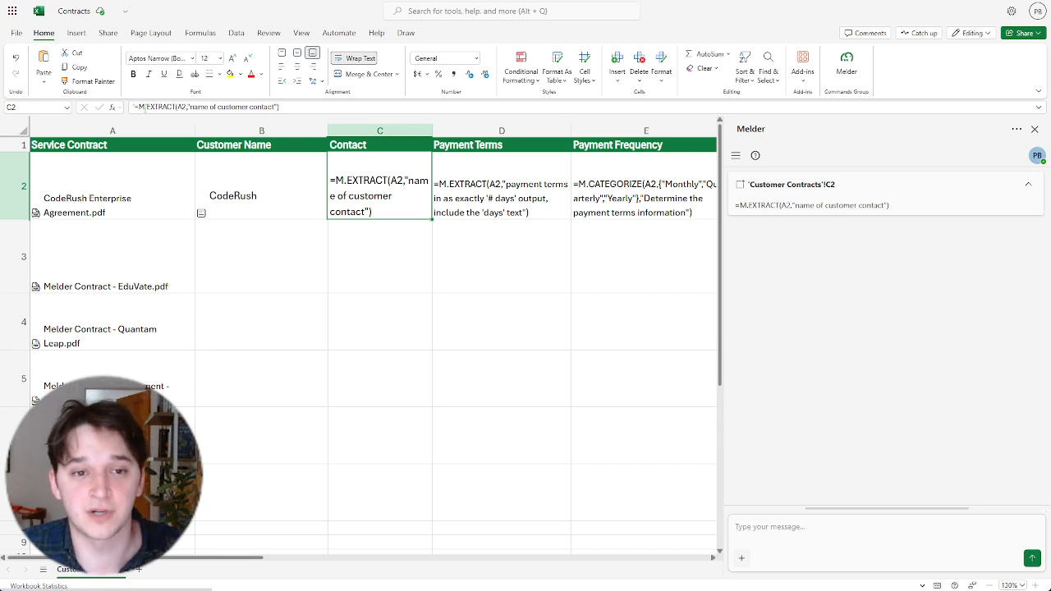
{"action": "left_click", "coordinate": [135, 108]}
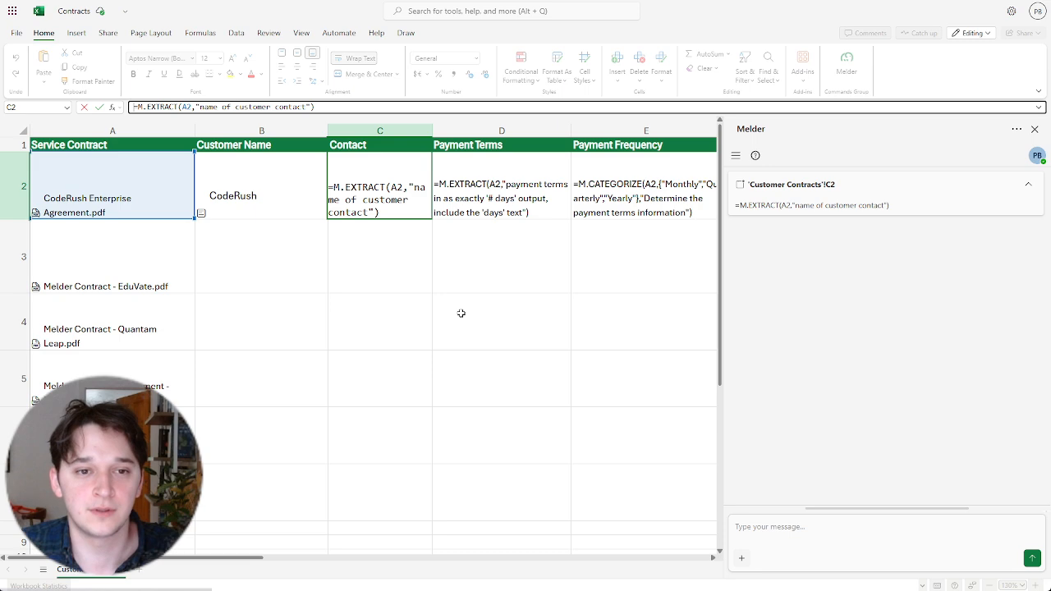
{"action": "key", "text": "Return"}
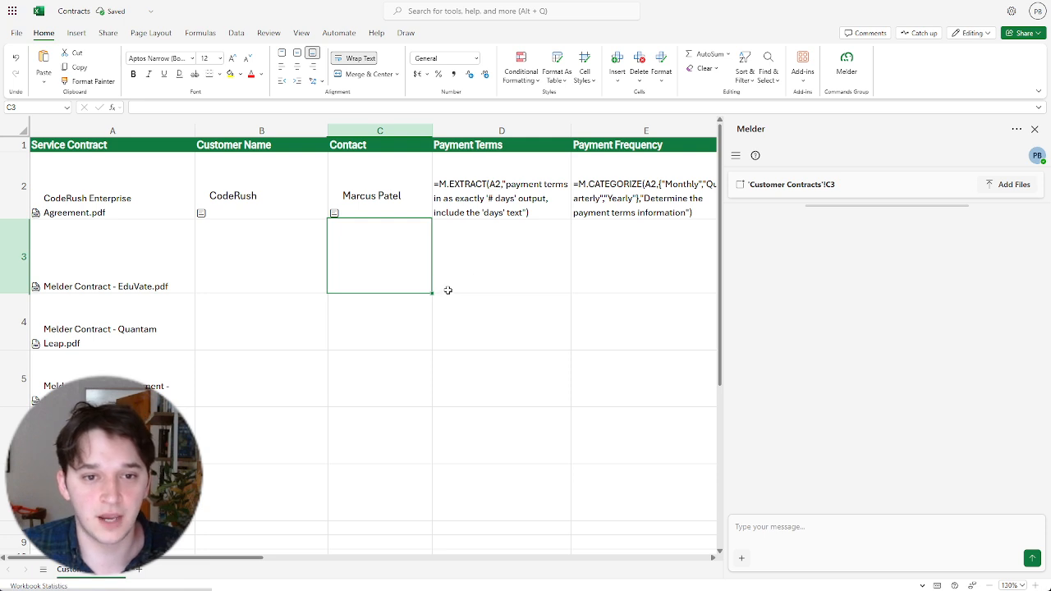
Check the Contact result in C2 against its highlighted citation in the enlarged contract preview.
{"action": "left_click", "coordinate": [463, 270]}
{"action": "left_click", "coordinate": [413, 208]}
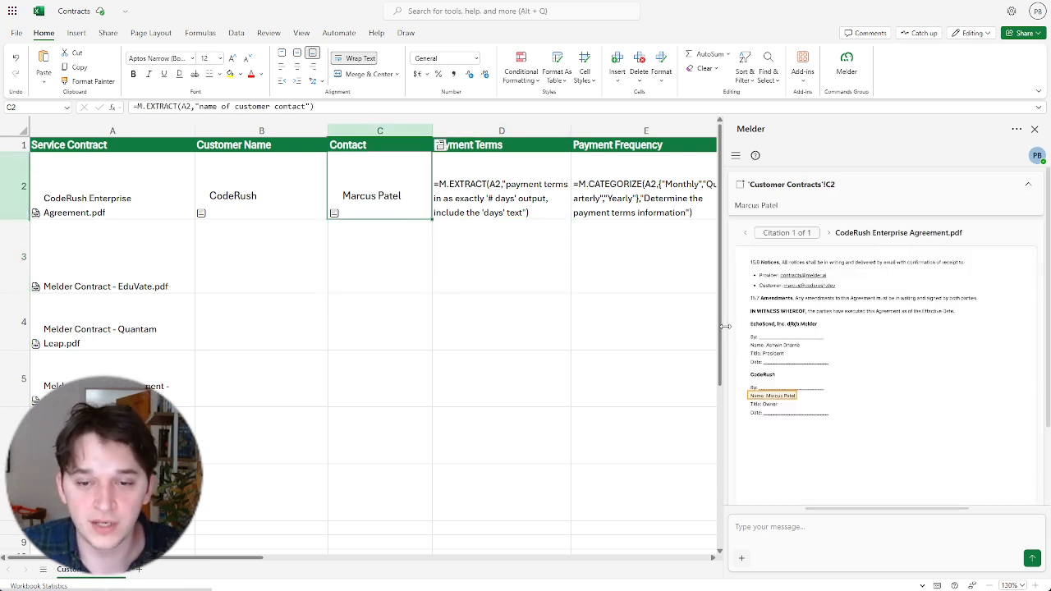
{"action": "left_click_drag", "start_coordinate": [722, 327], "coordinate": [579, 322]}
{"action": "scroll", "coordinate": [686, 362], "scroll_direction": "down", "scroll_amount": 2}
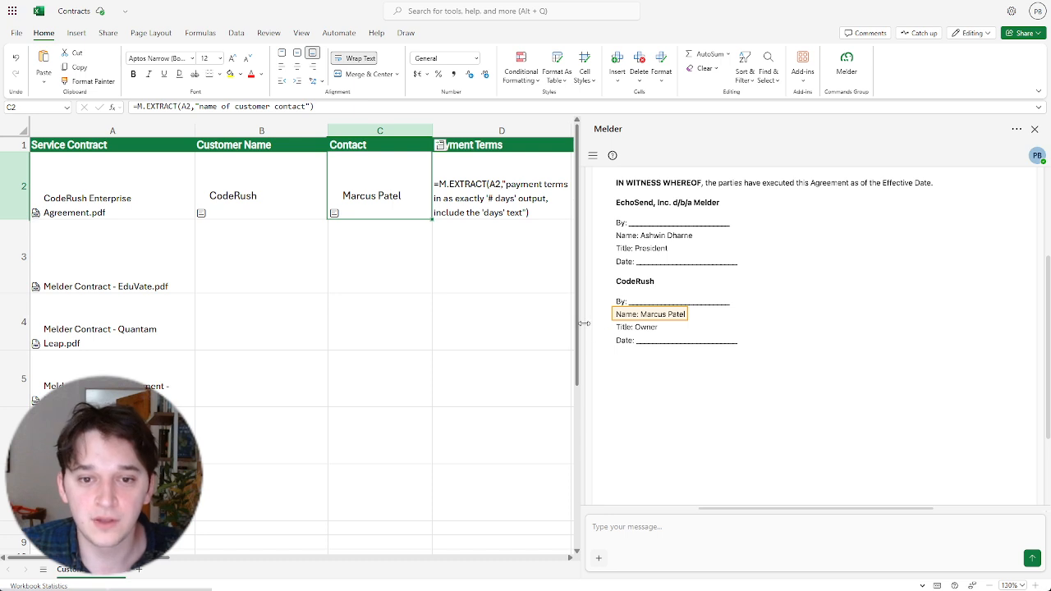
{"action": "left_click_drag", "start_coordinate": [580, 327], "coordinate": [720, 303]}
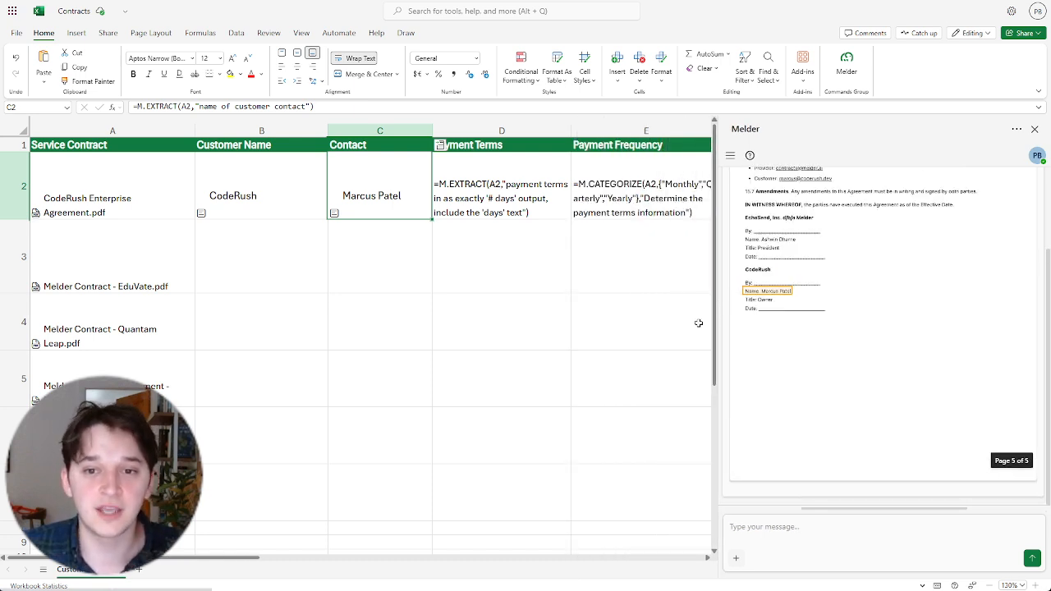
Make D2 a live formula: =M.EXTRACT(A2,"payment terms in as exactly '# days' output, include the 'days' text").
{"action": "left_click", "coordinate": [483, 264]}
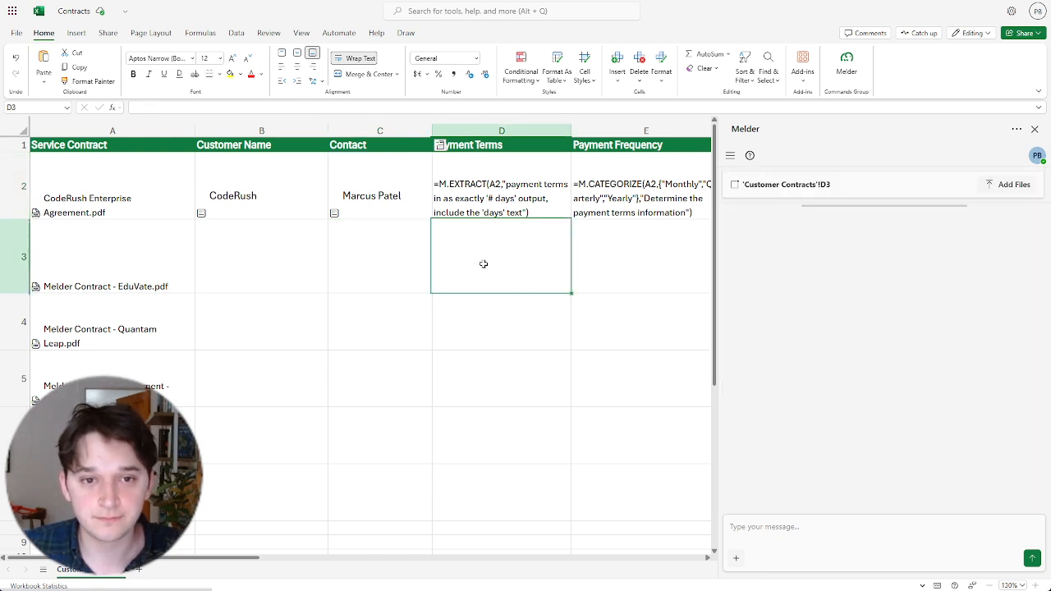
{"action": "left_click", "coordinate": [506, 200]}
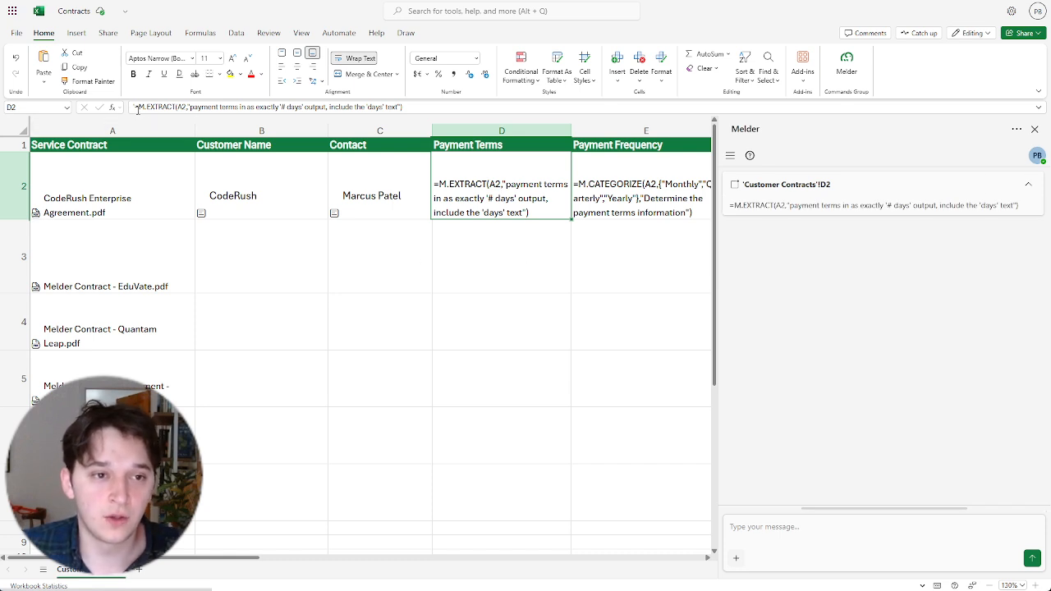
{"action": "left_click", "coordinate": [191, 106]}
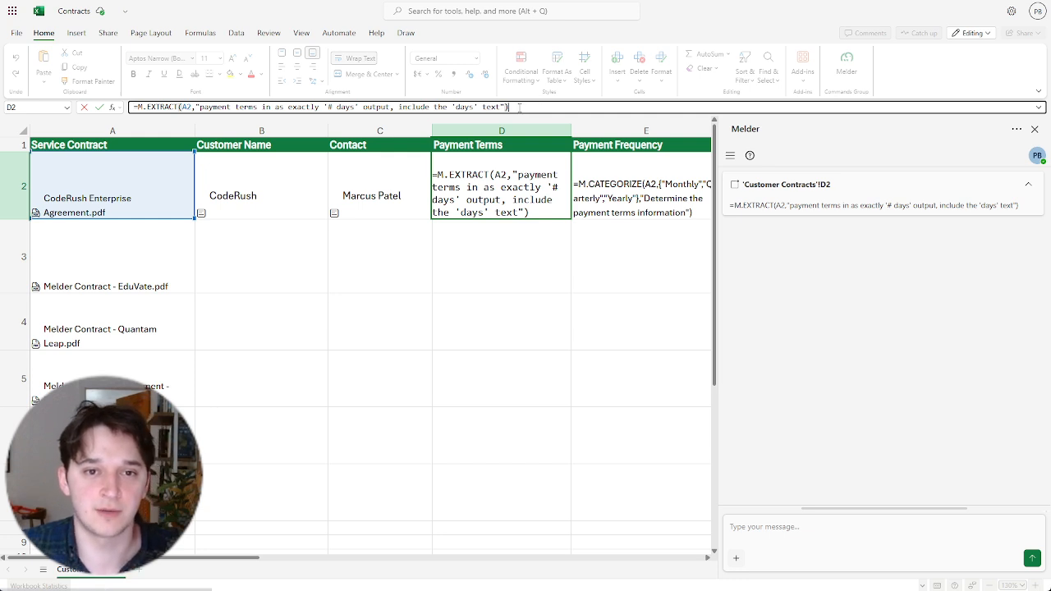
{"action": "key", "text": "Return"}
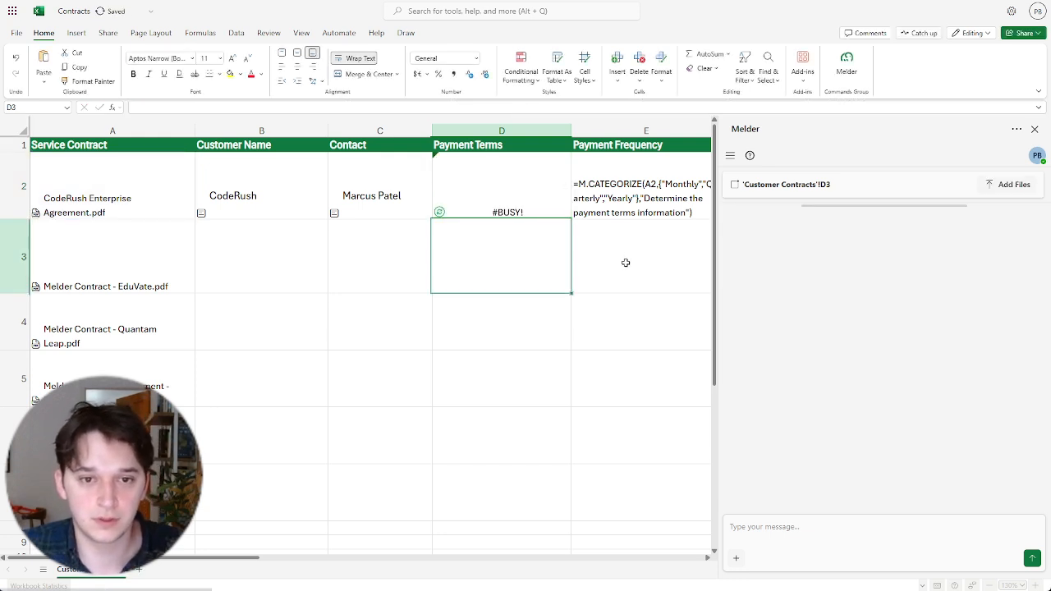
Check the Payment Terms result in D2 against the clause cited in the enlarged contract preview.
{"action": "left_click", "coordinate": [543, 208]}
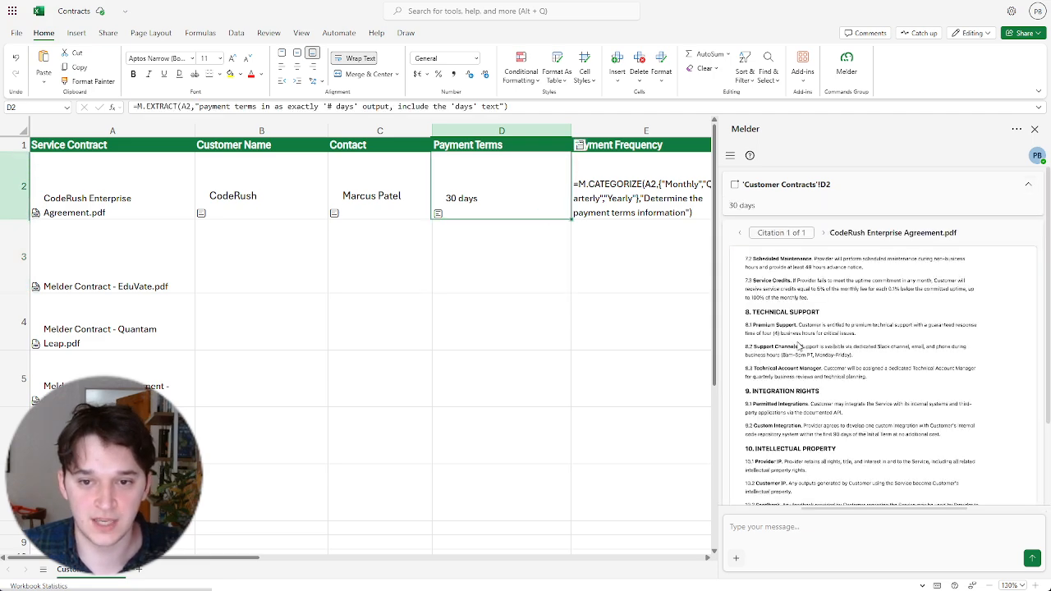
{"action": "scroll", "coordinate": [800, 349], "scroll_direction": "down", "scroll_amount": 2}
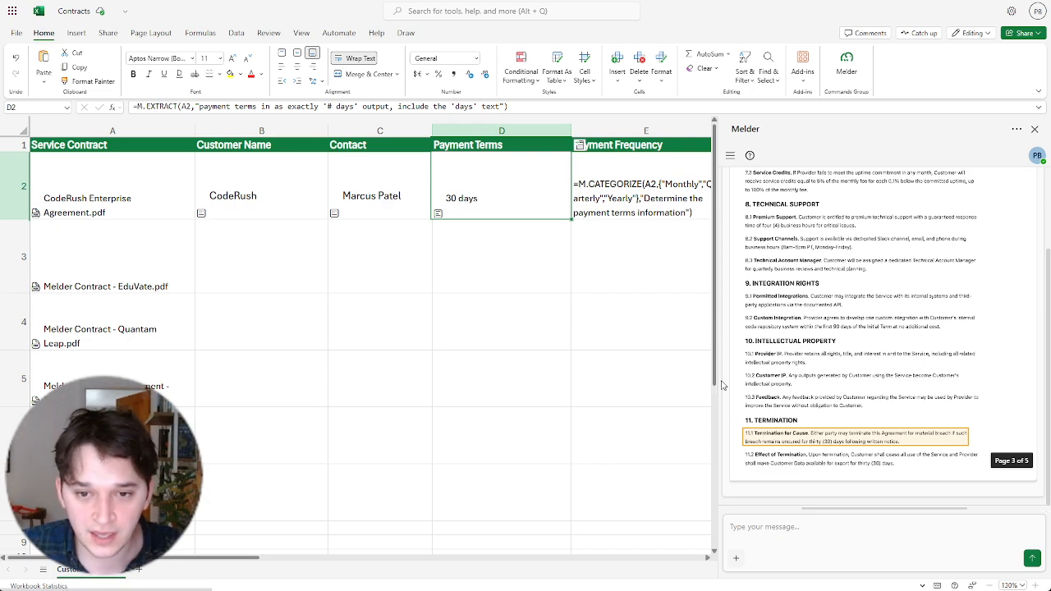
{"action": "left_click_drag", "start_coordinate": [721, 381], "coordinate": [607, 381]}
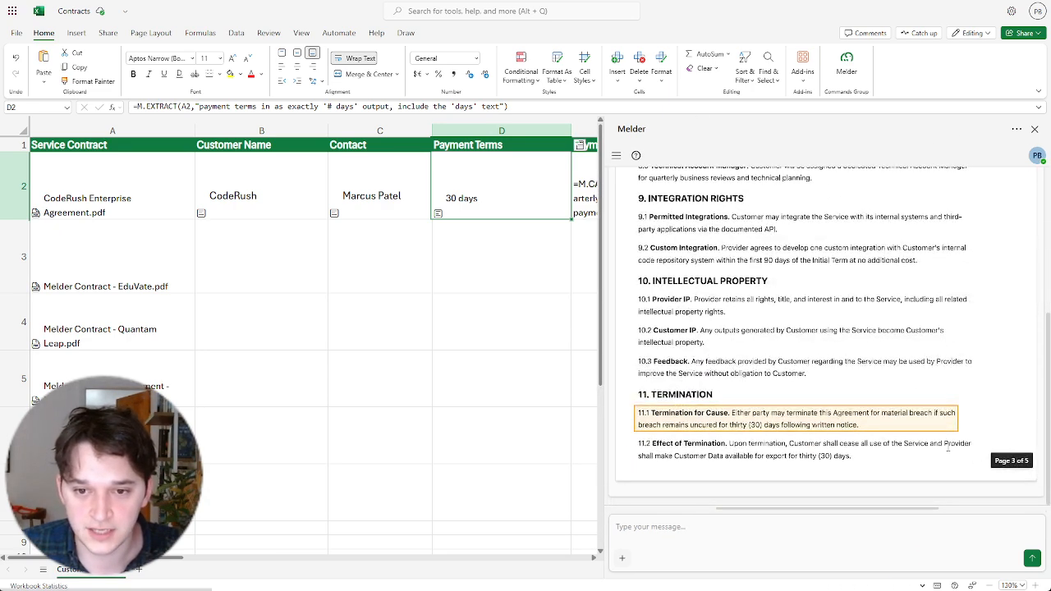
{"action": "left_click_drag", "start_coordinate": [609, 415], "coordinate": [725, 415]}
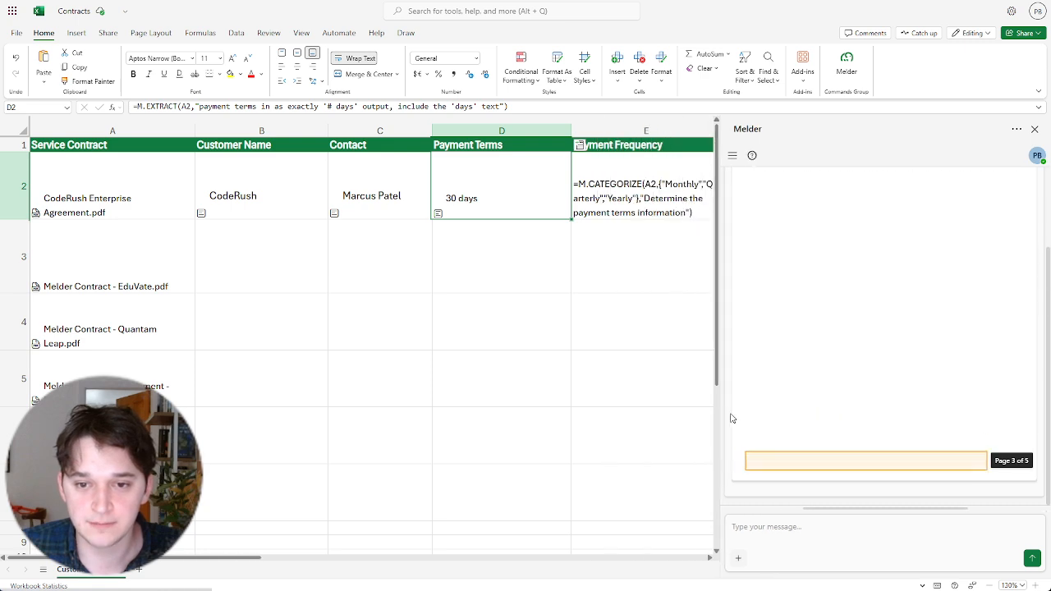
Make E2 a live formula: =M.CATEGORIZE(A2,{"Monthly","Quarterly","Yearly"},"Determine the payment terms information").
{"action": "left_click", "coordinate": [641, 192]}
{"action": "left_click_drag", "start_coordinate": [722, 226], "coordinate": [786, 223]}
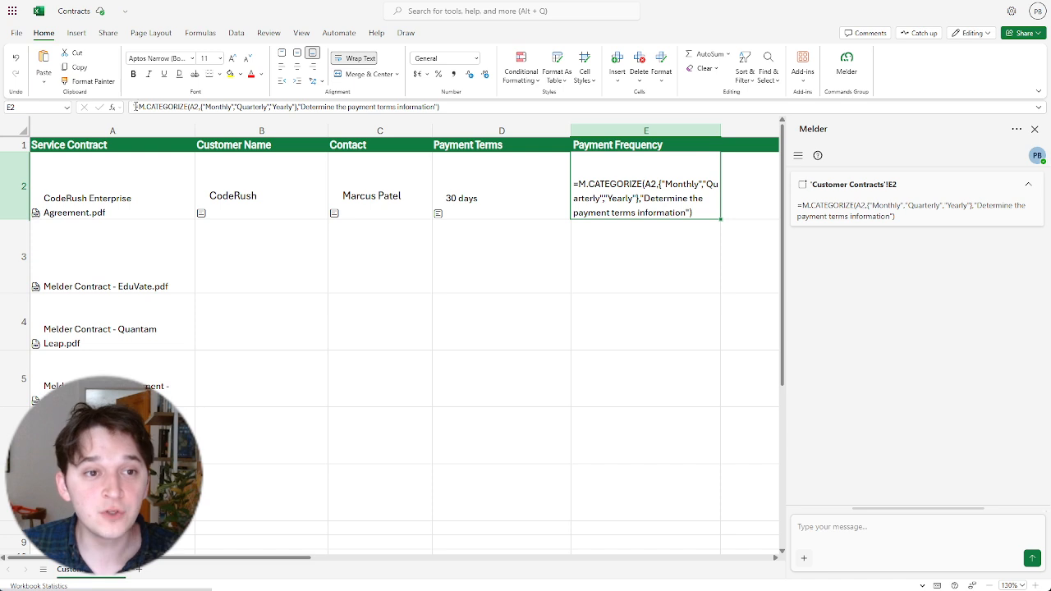
{"action": "left_click", "coordinate": [135, 107]}
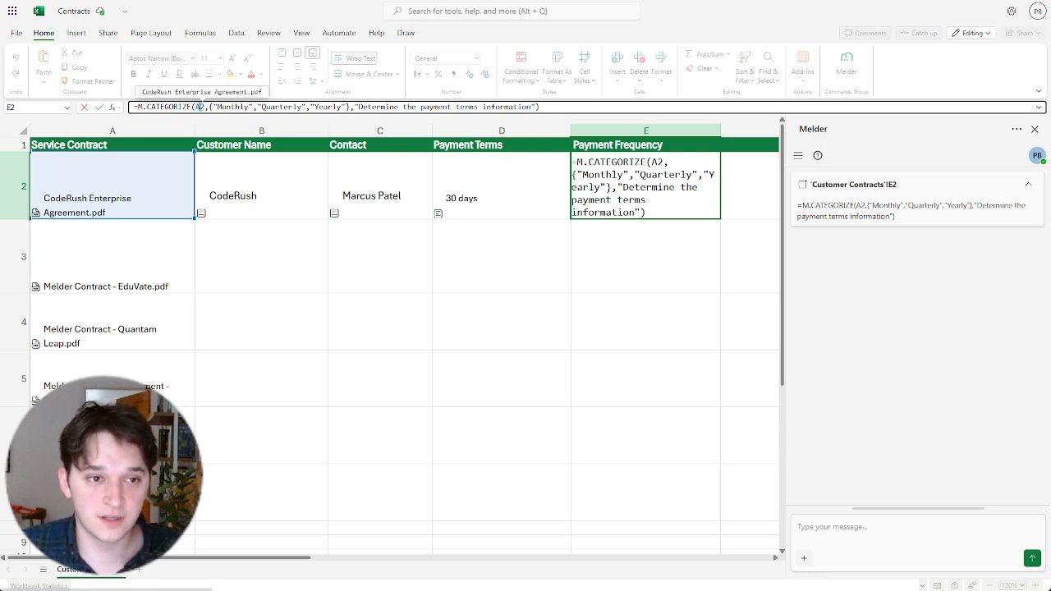
{"action": "left_click", "coordinate": [199, 106]}
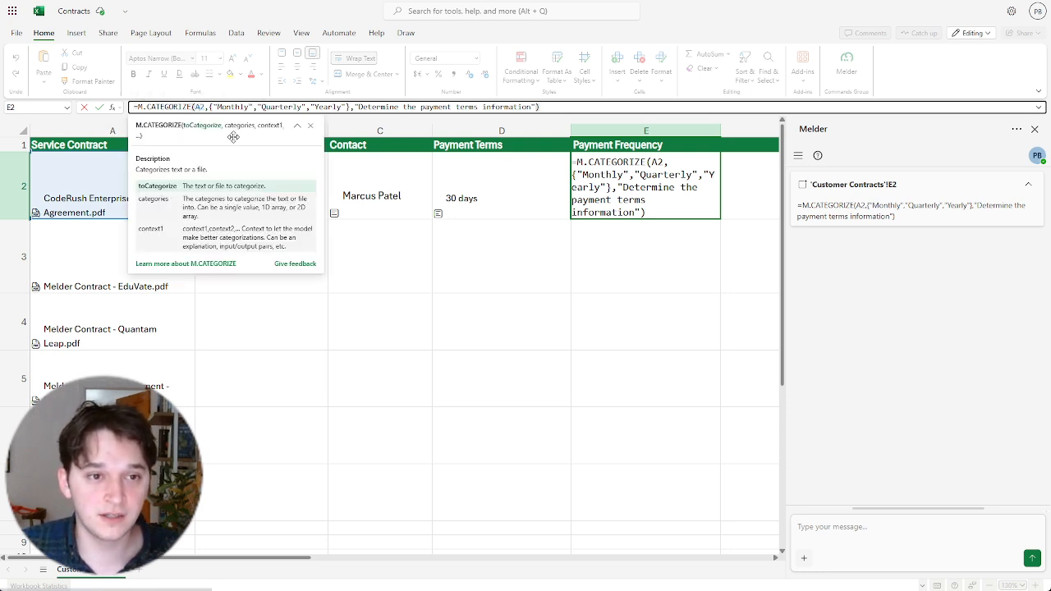
{"action": "left_click", "coordinate": [236, 108]}
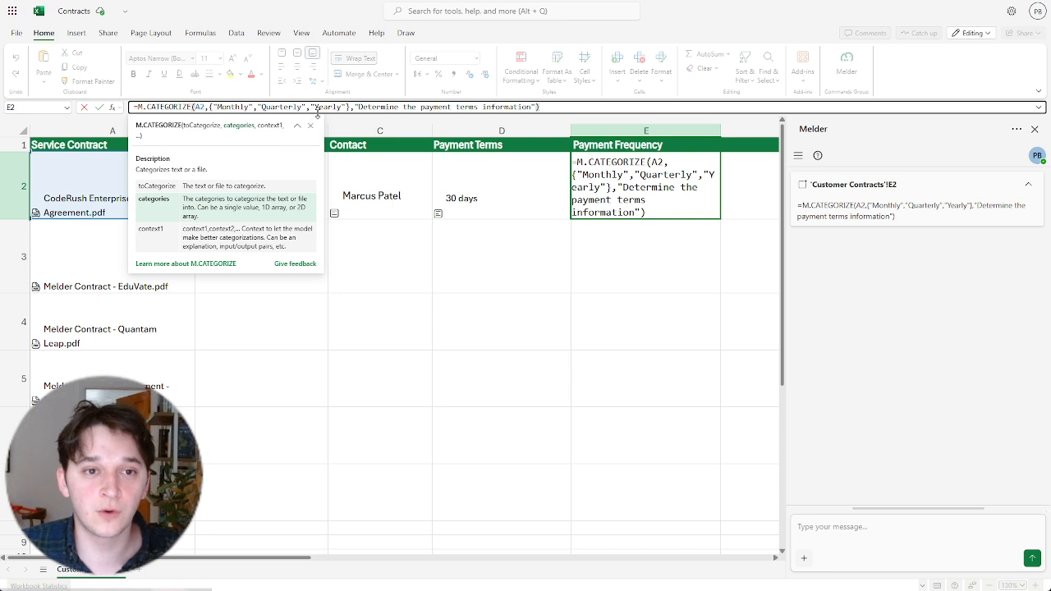
{"action": "left_click", "coordinate": [427, 107]}
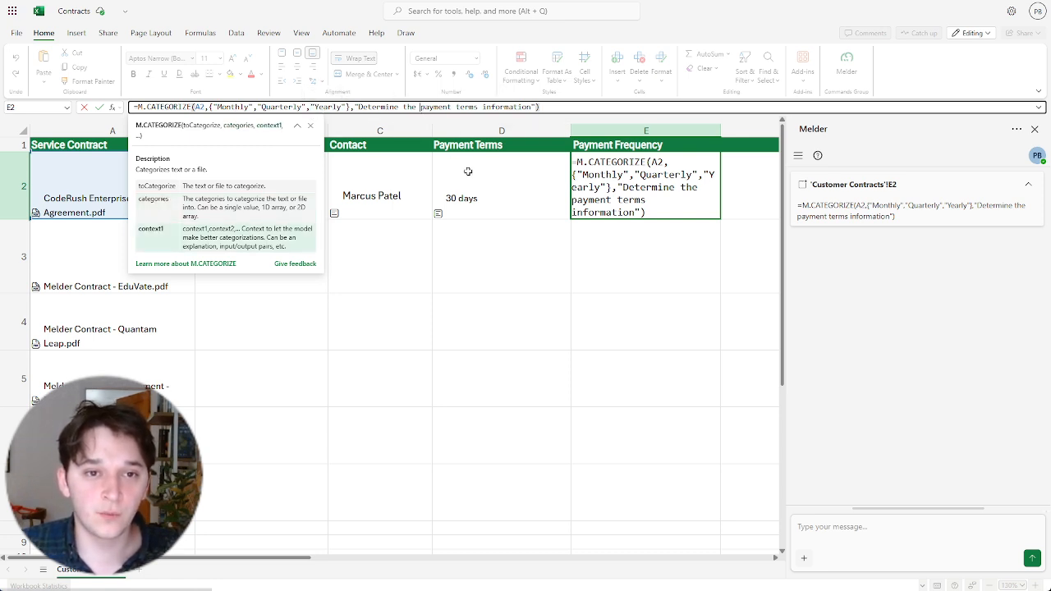
{"action": "left_click", "coordinate": [557, 108]}
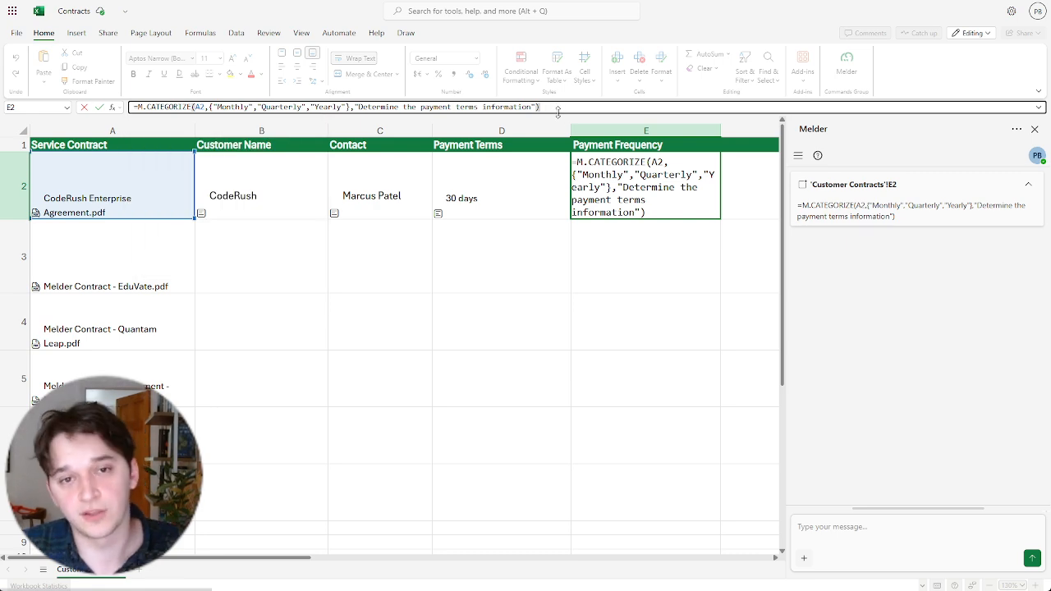
{"action": "left_click", "coordinate": [668, 223]}
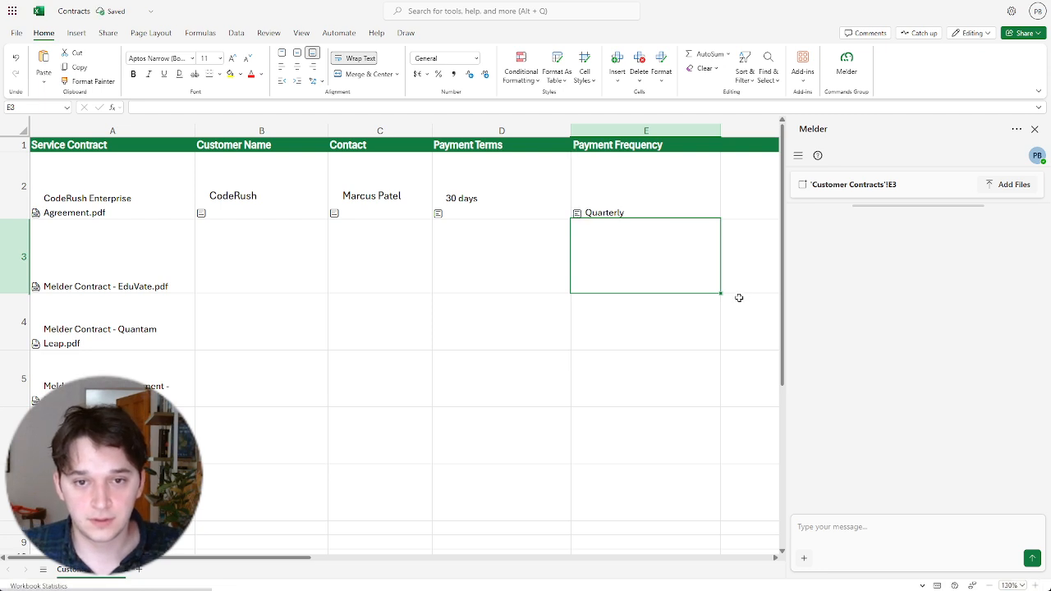
Check the Payment Frequency result in E2 against both of its citations in the enlarged contract preview.
{"action": "left_click", "coordinate": [651, 211]}
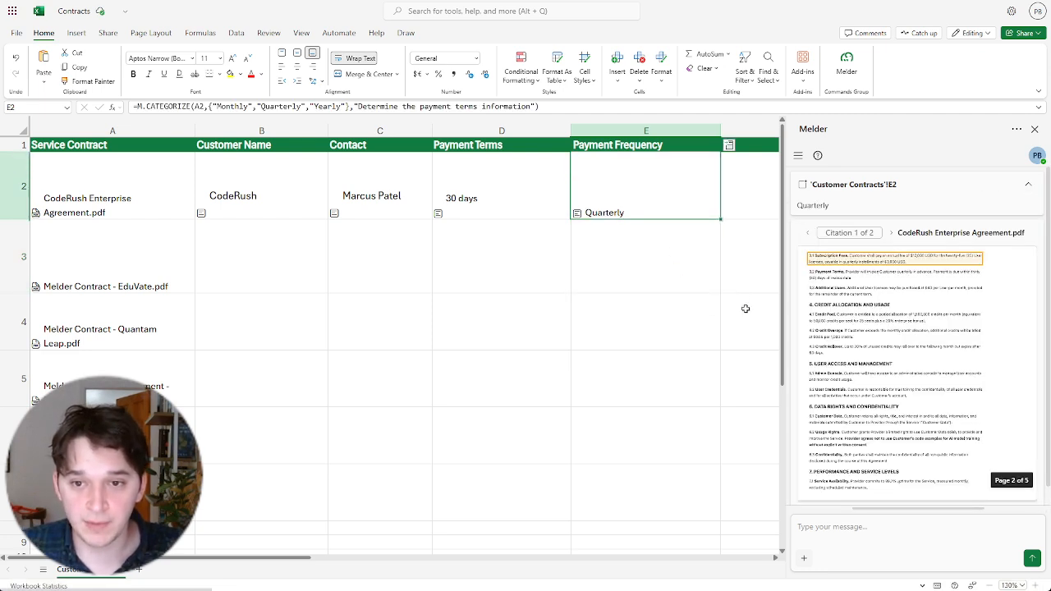
{"action": "left_click_drag", "start_coordinate": [786, 289], "coordinate": [626, 304]}
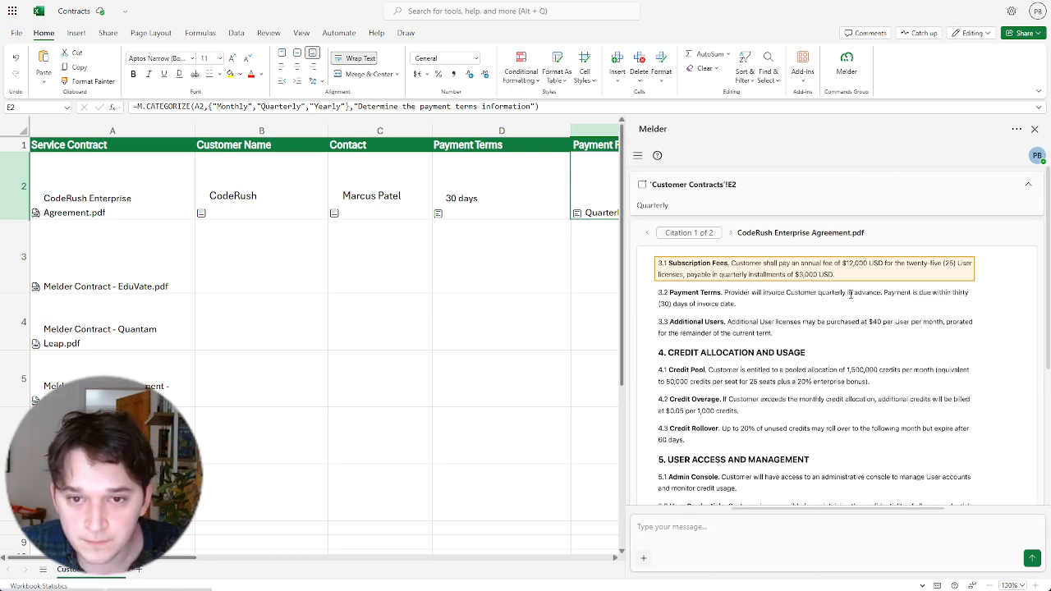
{"action": "left_click", "coordinate": [731, 233]}
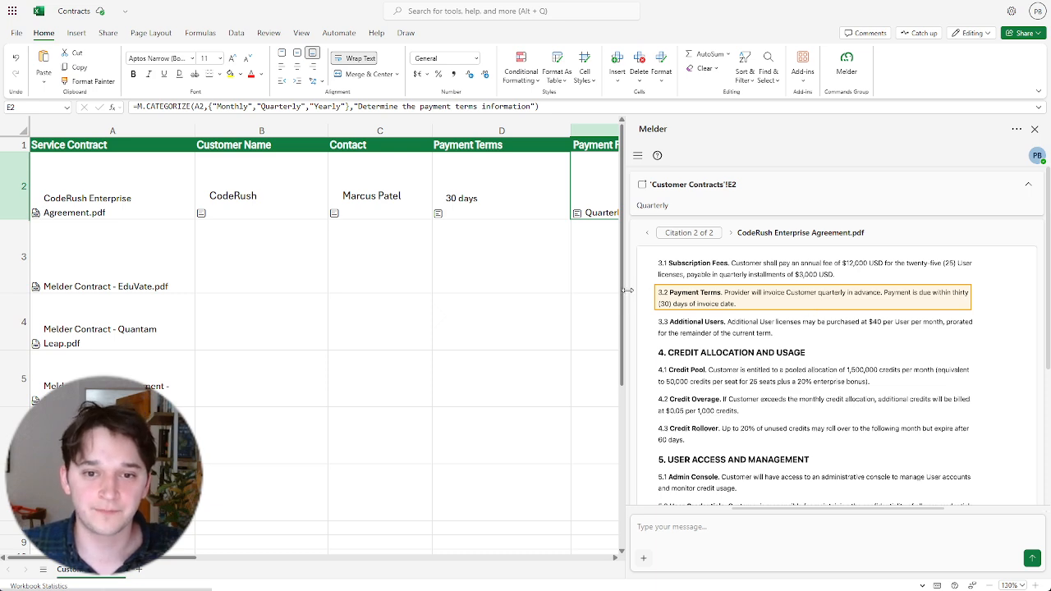
{"action": "left_click_drag", "start_coordinate": [627, 292], "coordinate": [770, 277]}
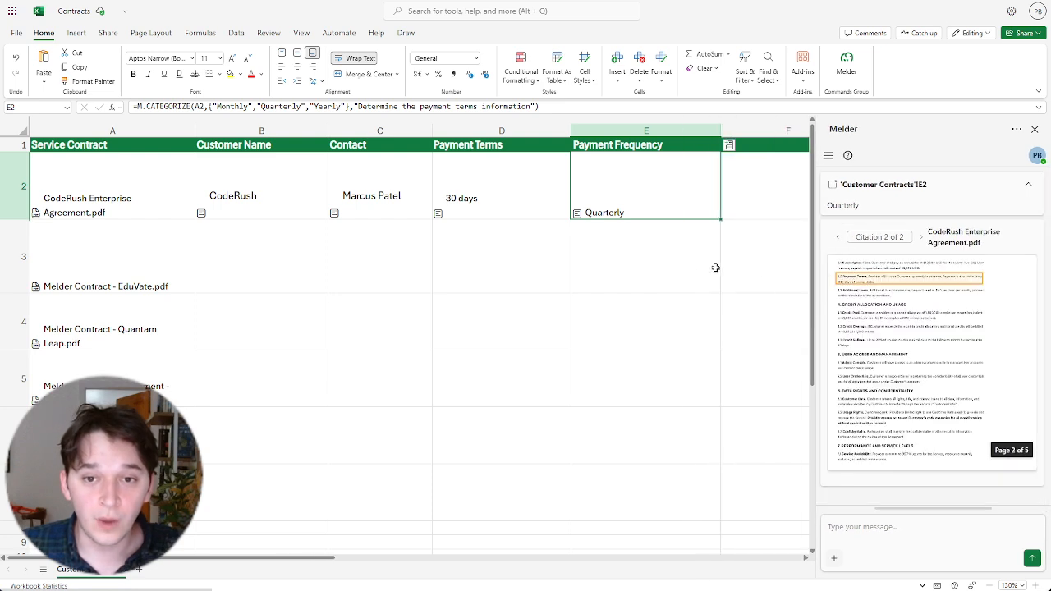
Fill the Customer Name, Contact, Payment Terms and Payment Frequency formulas in B2:E2 down through row 7, and deselect the range.
{"action": "left_click_drag", "start_coordinate": [675, 202], "coordinate": [275, 177]}
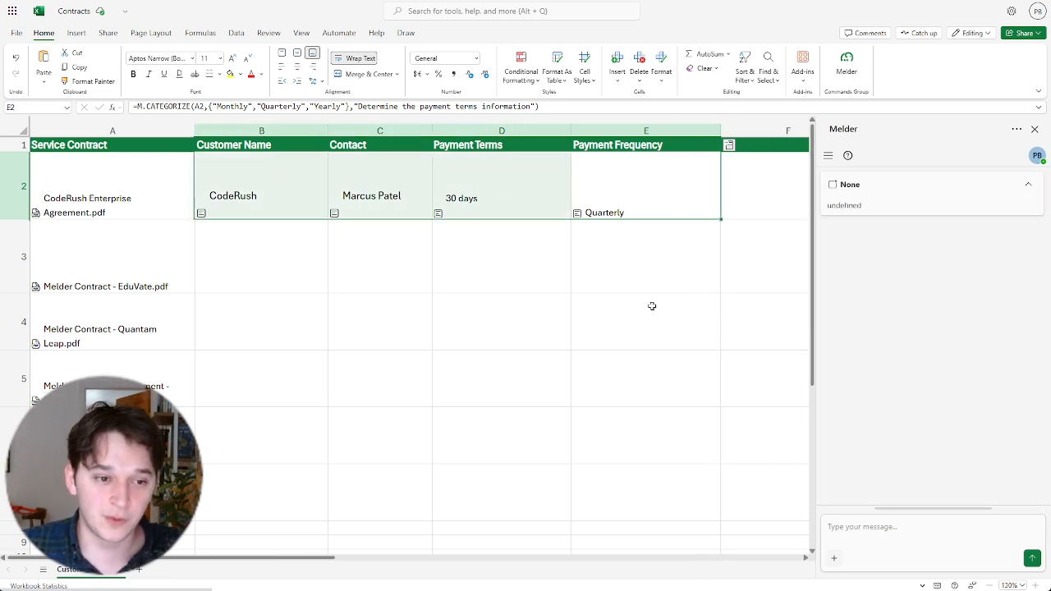
{"action": "left_click_drag", "start_coordinate": [720, 219], "coordinate": [726, 517]}
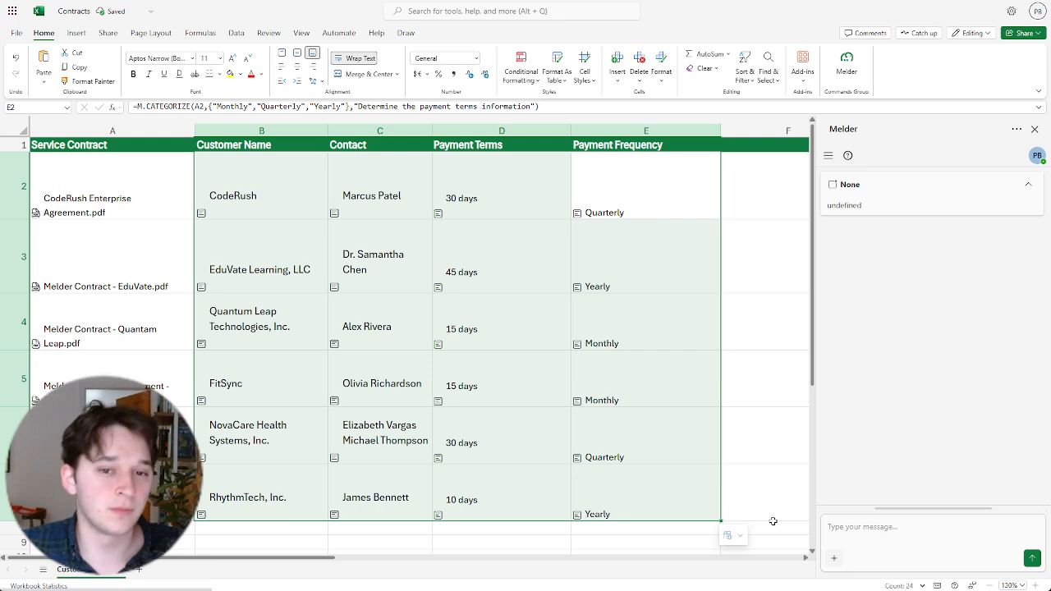
{"action": "left_click", "coordinate": [770, 435]}
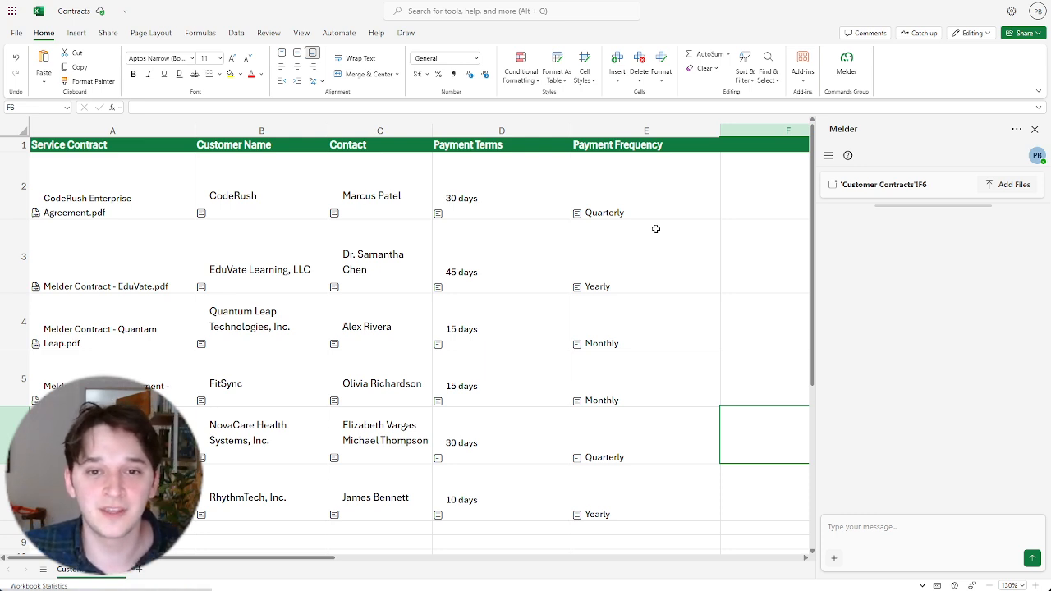
{"action": "left_click", "coordinate": [733, 209]}
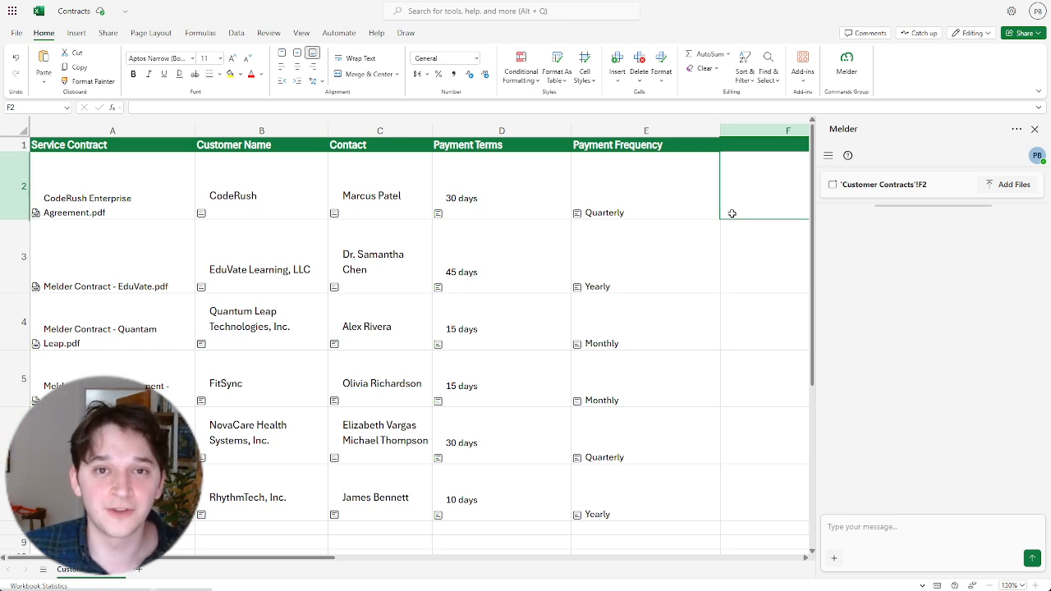